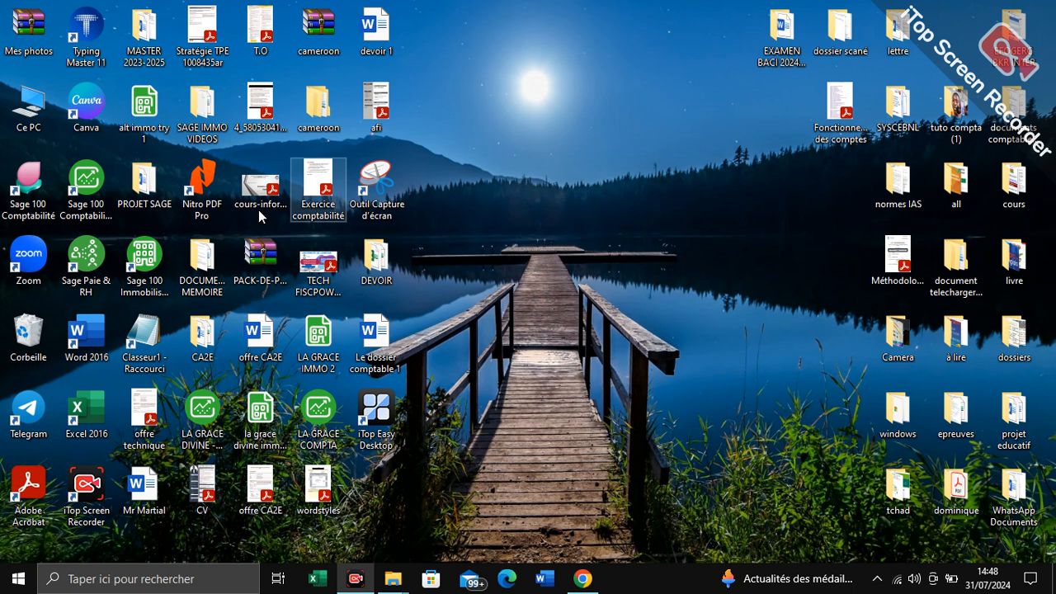
# Step: Launch Sage 100 Immobilisations i7 from its desktop shortcut
pyautogui.click(152, 255)
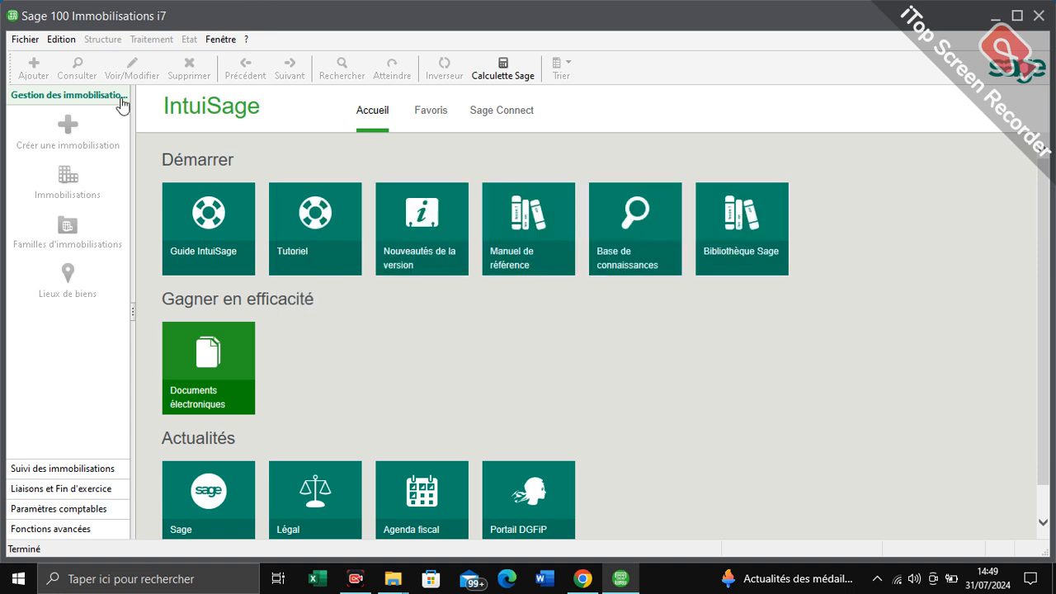
# Step: Start a new file via Fichier > Nouveau and continue with 'Ouvrir un fichier comptable'
pyautogui.click(27, 41)
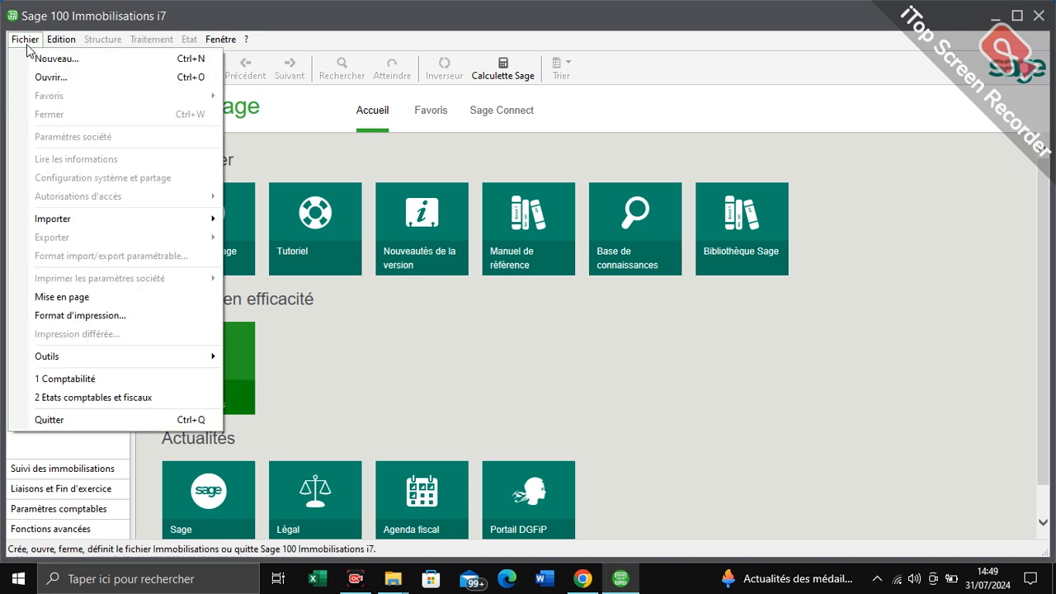
pyautogui.click(122, 61)
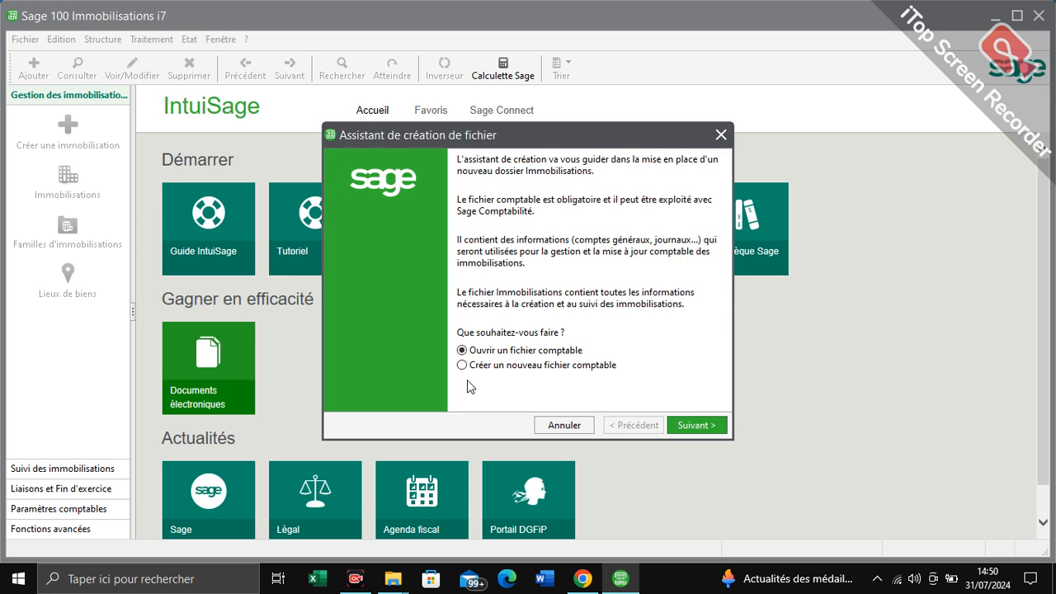
pyautogui.click(676, 429)
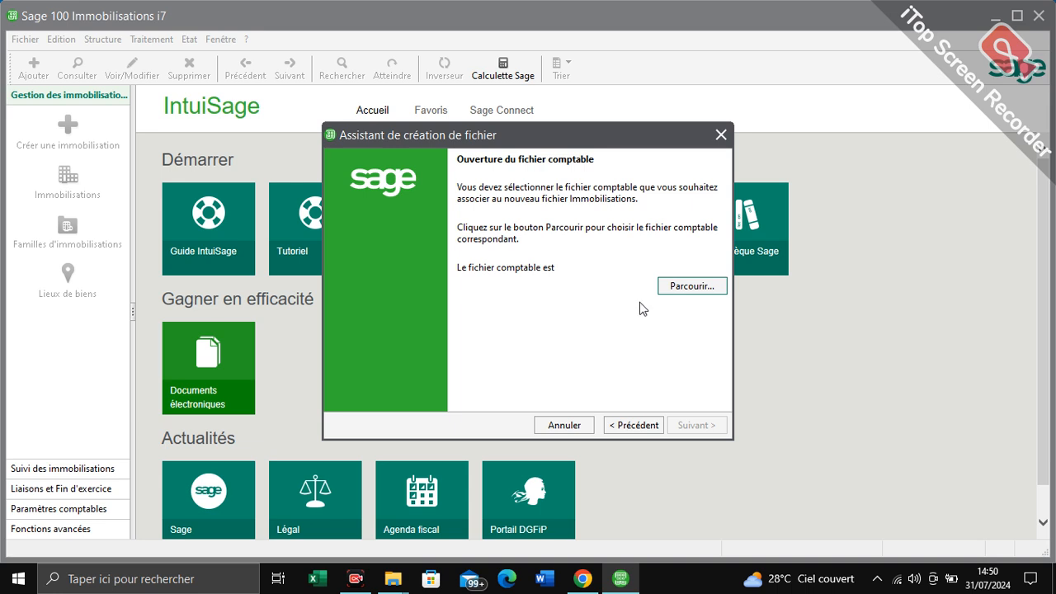
# Step: Link the password-protected accounting file 'LA GRACE DIVINE - Copie' and accept its company details
pyautogui.click(676, 290)
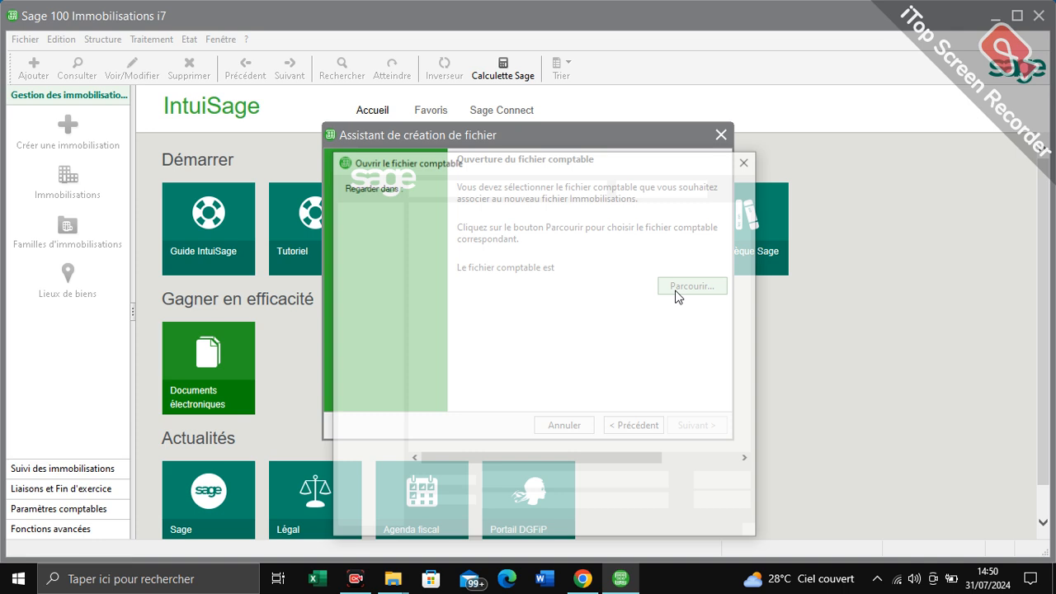
pyautogui.scroll(-5, 615, 363)
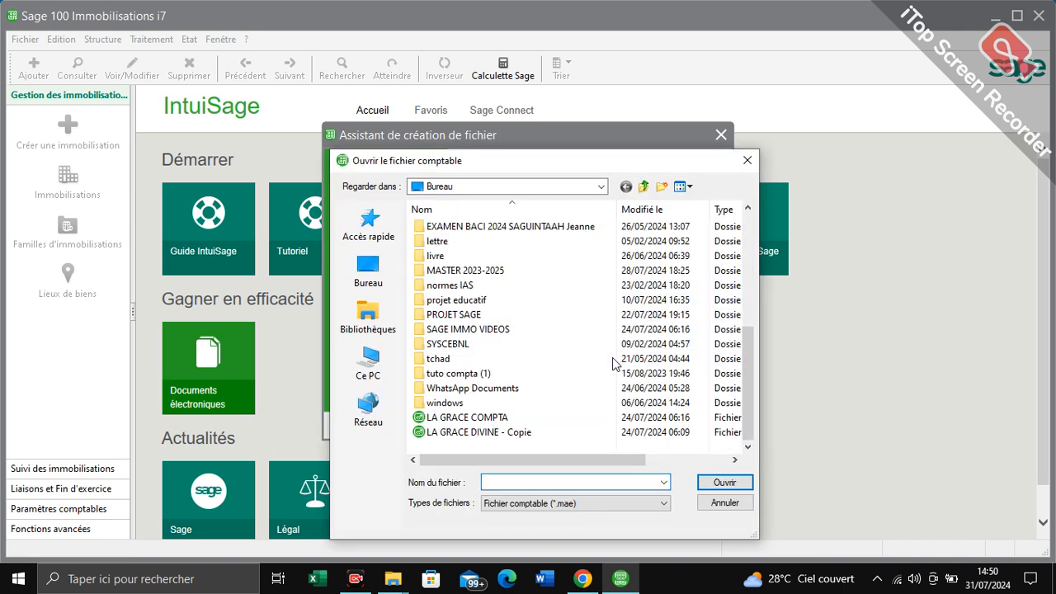
pyautogui.doubleClick(461, 432)
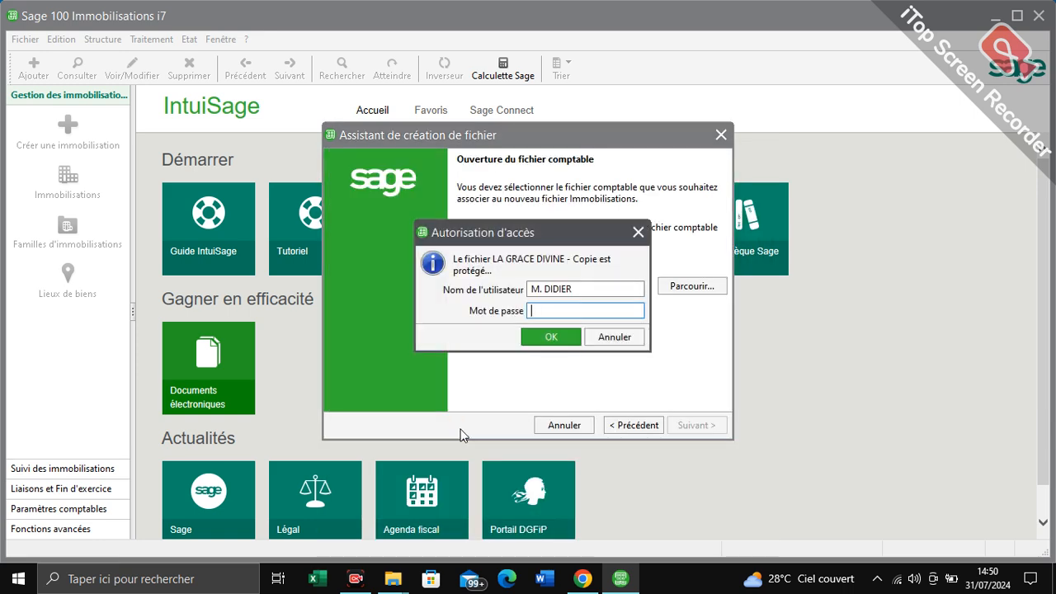
pyautogui.write('••••')
pyautogui.press('Return')
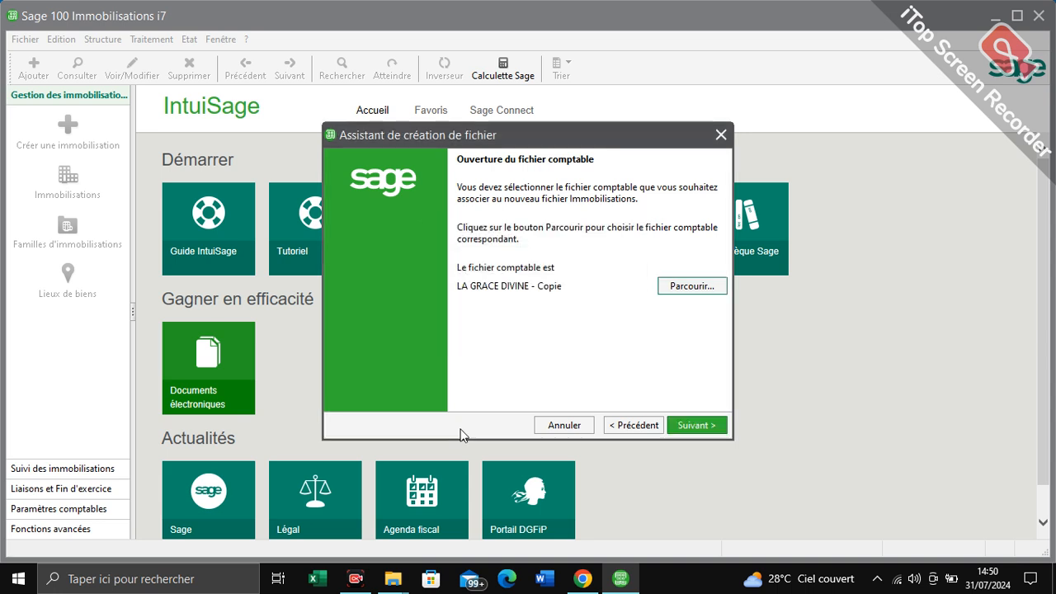
pyautogui.click(673, 425)
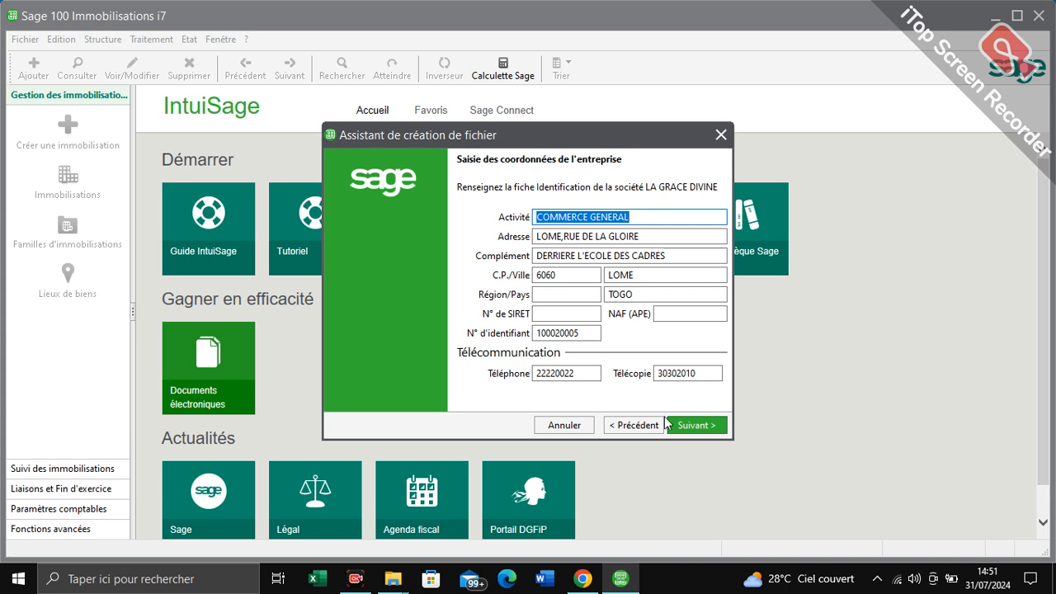
pyautogui.click(696, 425)
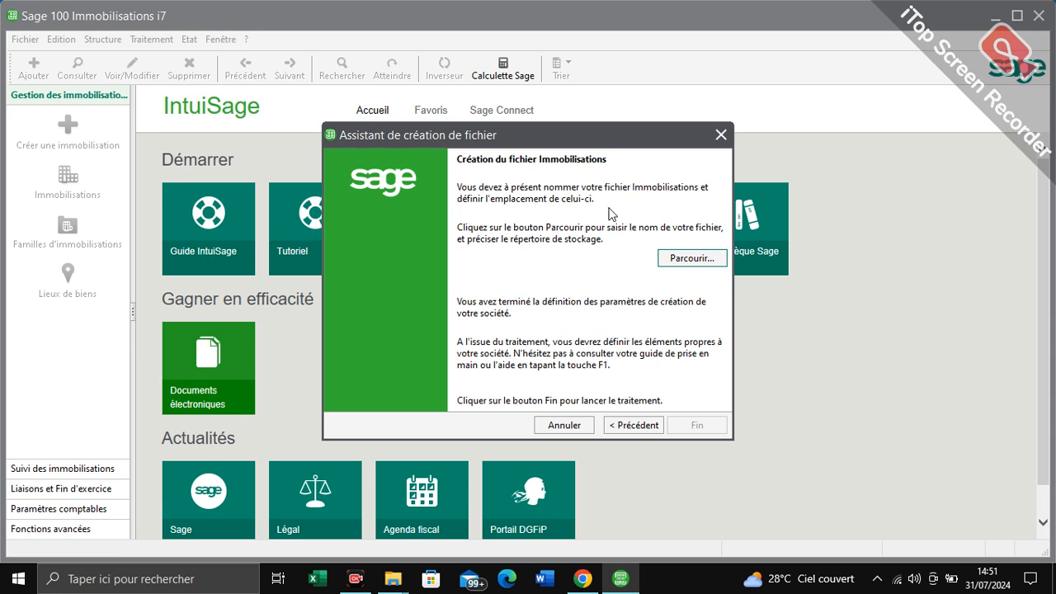
# Step: Save the new file on the Bureau as 'LA GRACE DIVINE IMMOBILLISATION'
pyautogui.click(684, 259)
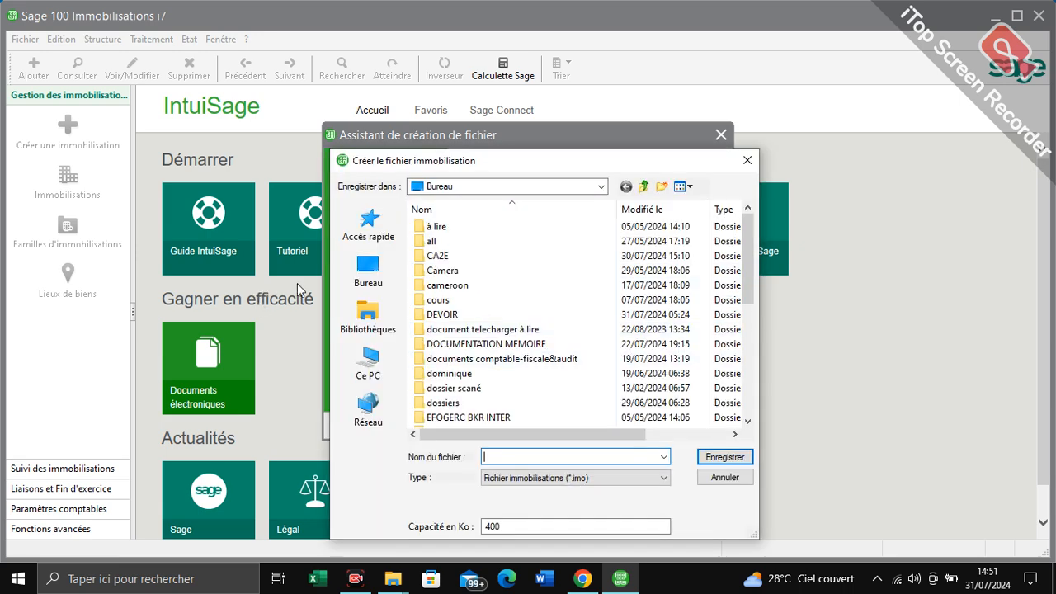
pyautogui.click(369, 278)
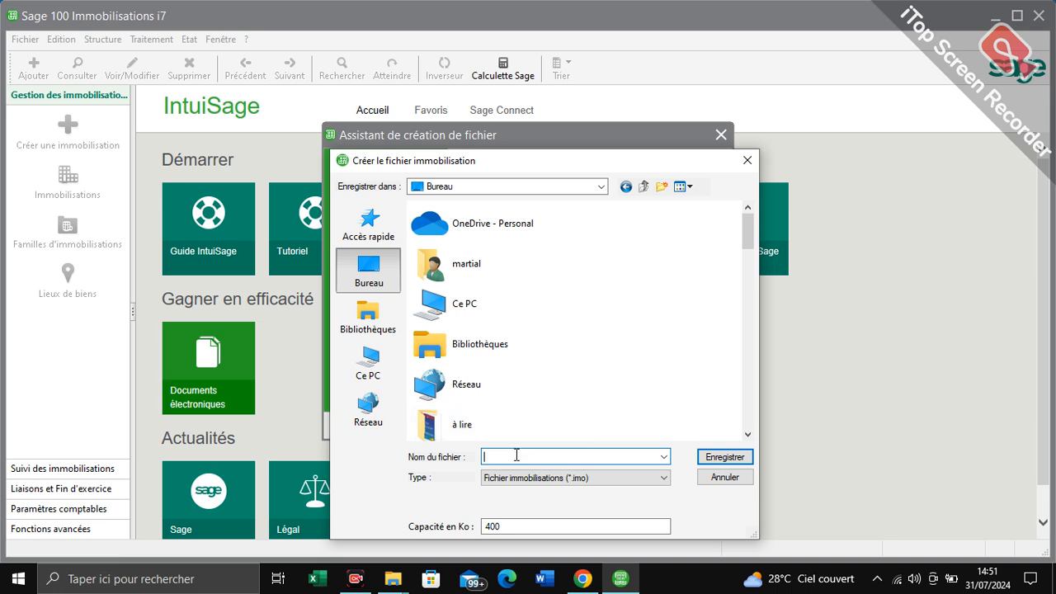
pyautogui.write('l')
pyautogui.press('BackSpace')
pyautogui.write('LA')
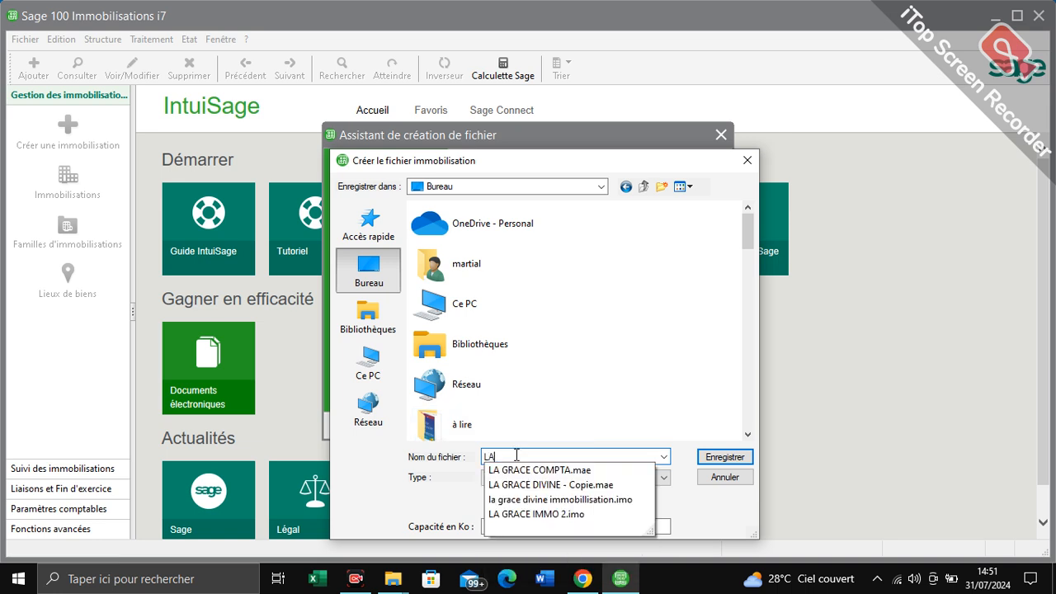
pyautogui.write(' GRACE DII')
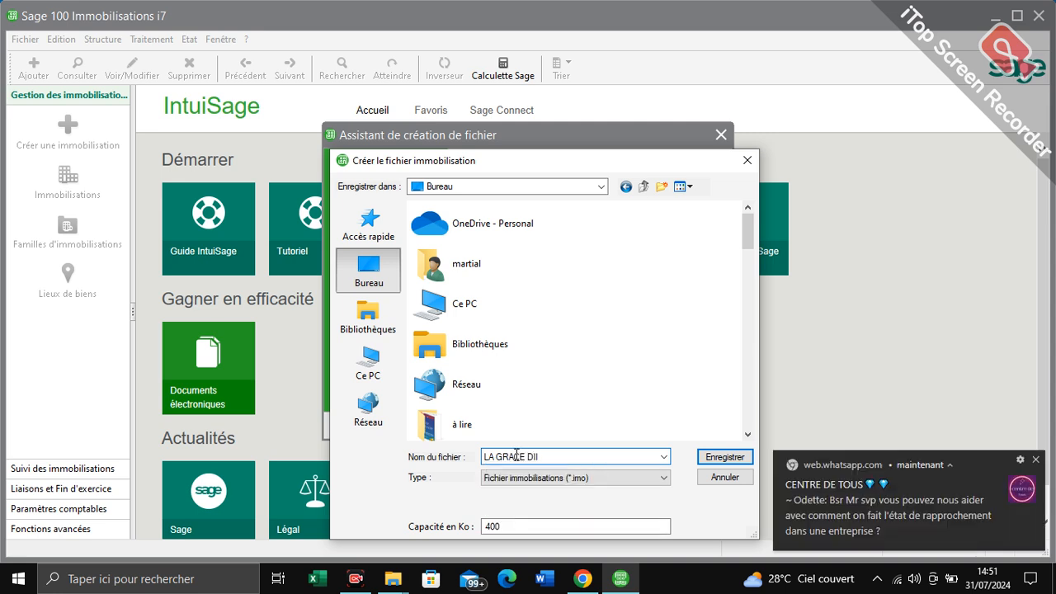
pyautogui.press('BackSpace')
pyautogui.write('VINE ')
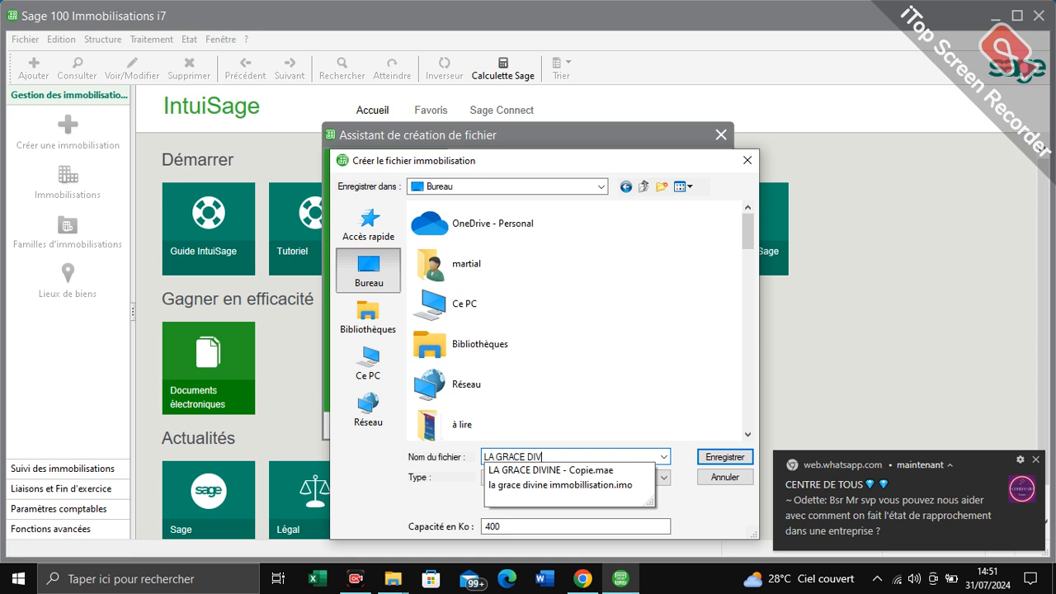
pyautogui.write('IMM')
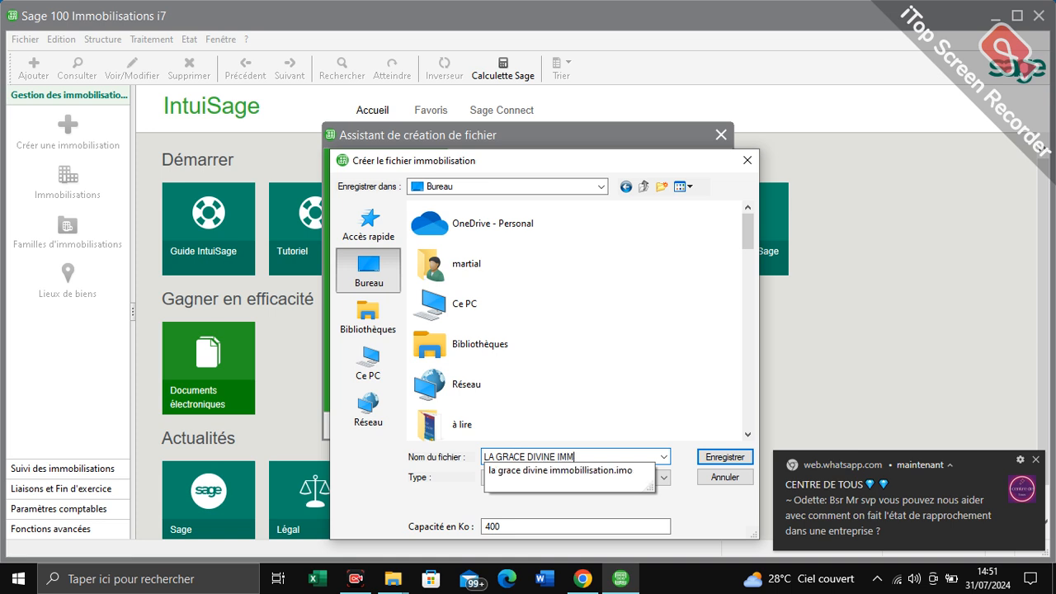
pyautogui.write('OB')
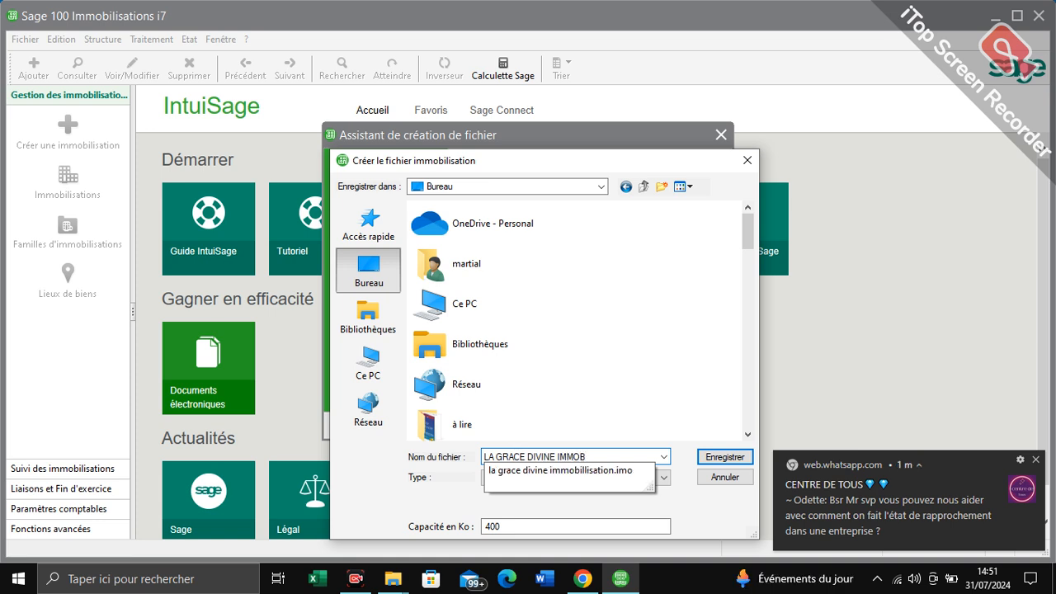
pyautogui.write('ILLISATION')
pyautogui.click(707, 461)
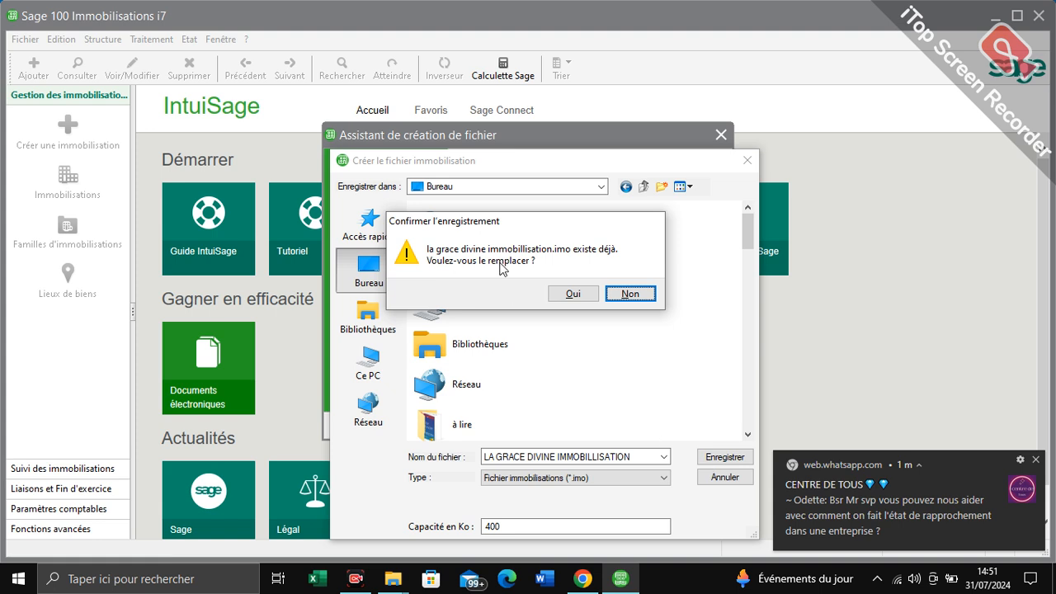
# Step: Decline replacing the existing file and rename it 'LA GRACE DIVINE IMMOBILLISATION1'
pyautogui.click(629, 294)
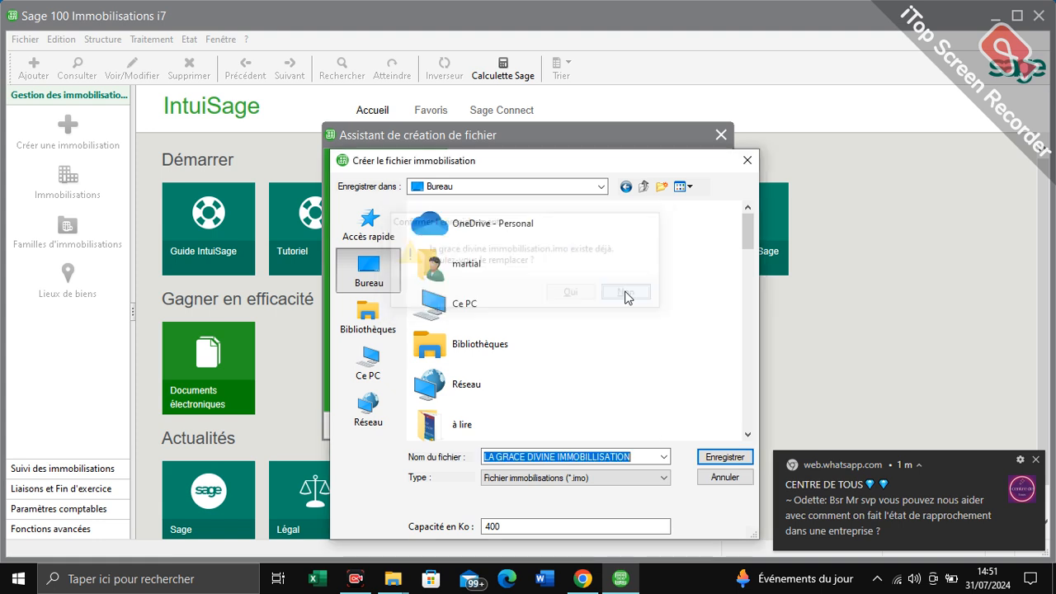
pyautogui.click(643, 457)
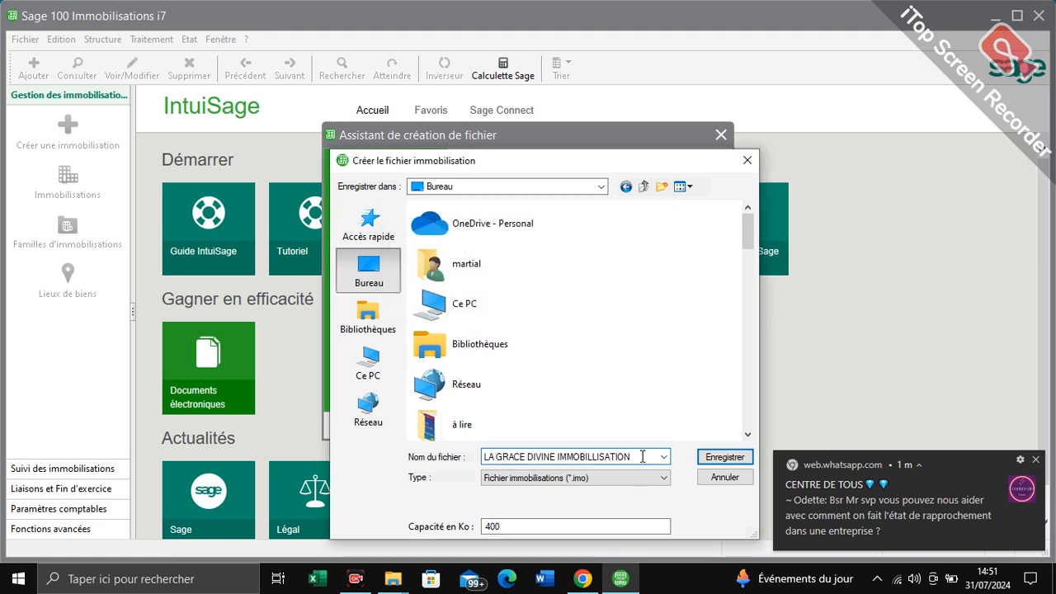
pyautogui.write('1')
pyautogui.press('Return')
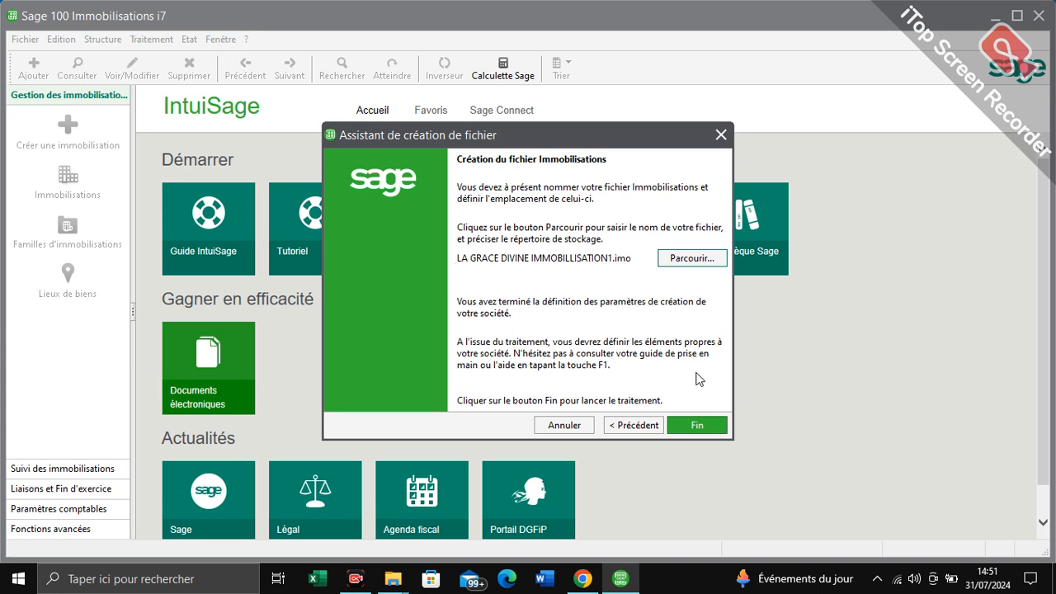
# Step: Finish the wizard and enter the user name and password in the access prompt
pyautogui.click(700, 423)
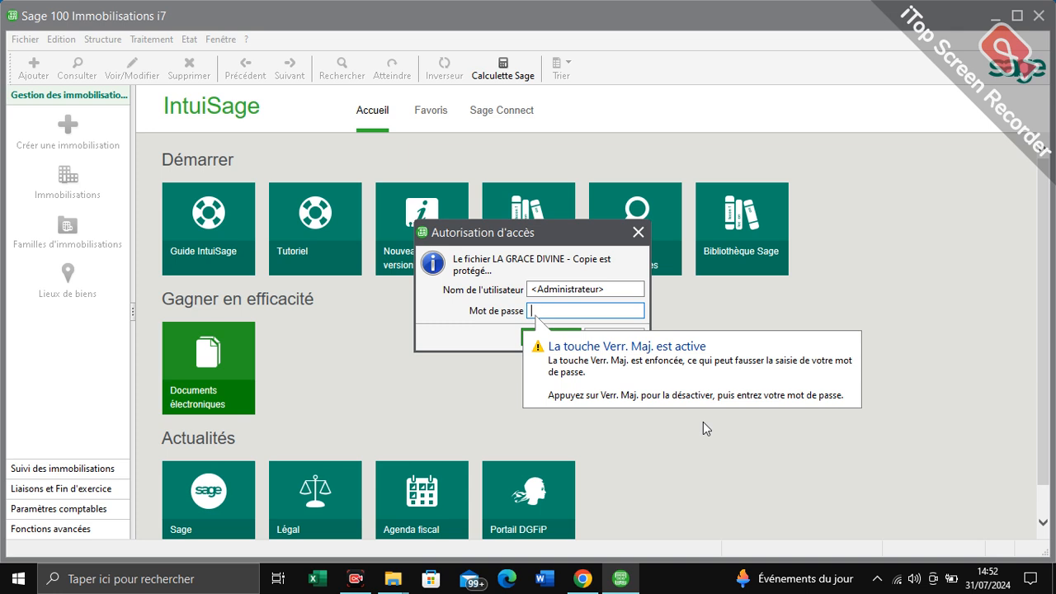
pyautogui.click(608, 291)
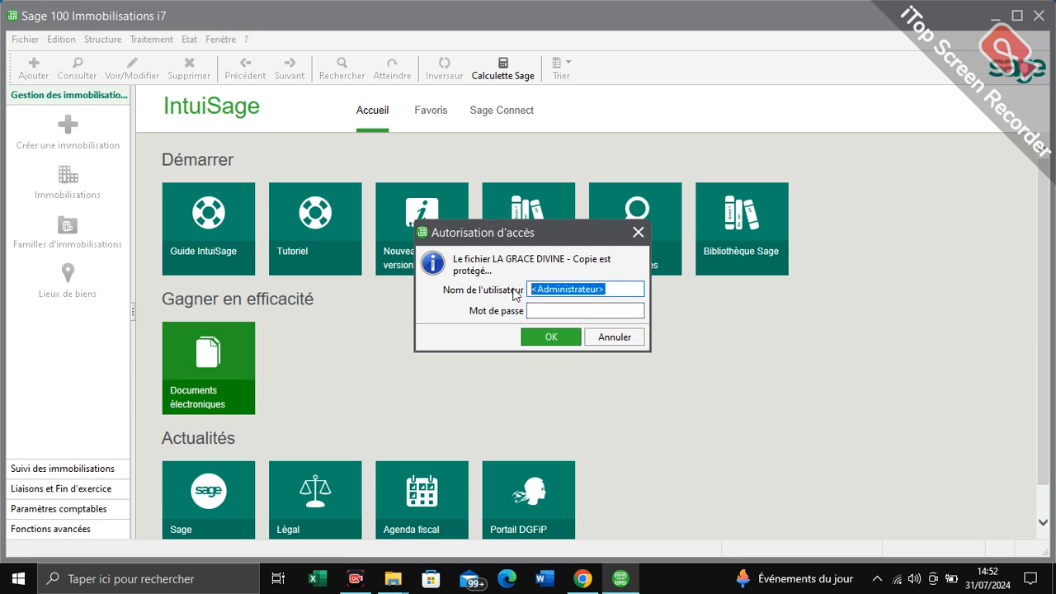
pyautogui.write('m')
pyautogui.press('BackSpace')
pyautogui.write('M.DIDIER')
pyautogui.press('Tab')
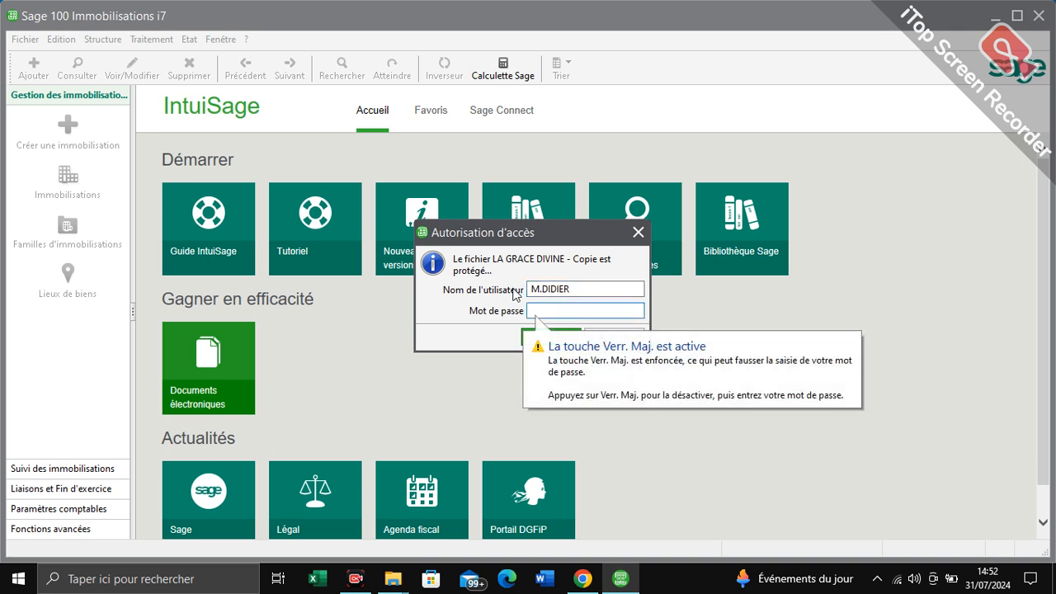
pyautogui.write('***')
pyautogui.press('Return')
# Step: Dismiss the failed-login message and resubmit the corrected password
pyautogui.press('Return')
pyautogui.click(543, 290)
pyautogui.press('Return')
pyautogui.press('Return')
pyautogui.click(554, 306)
pyautogui.write('•')
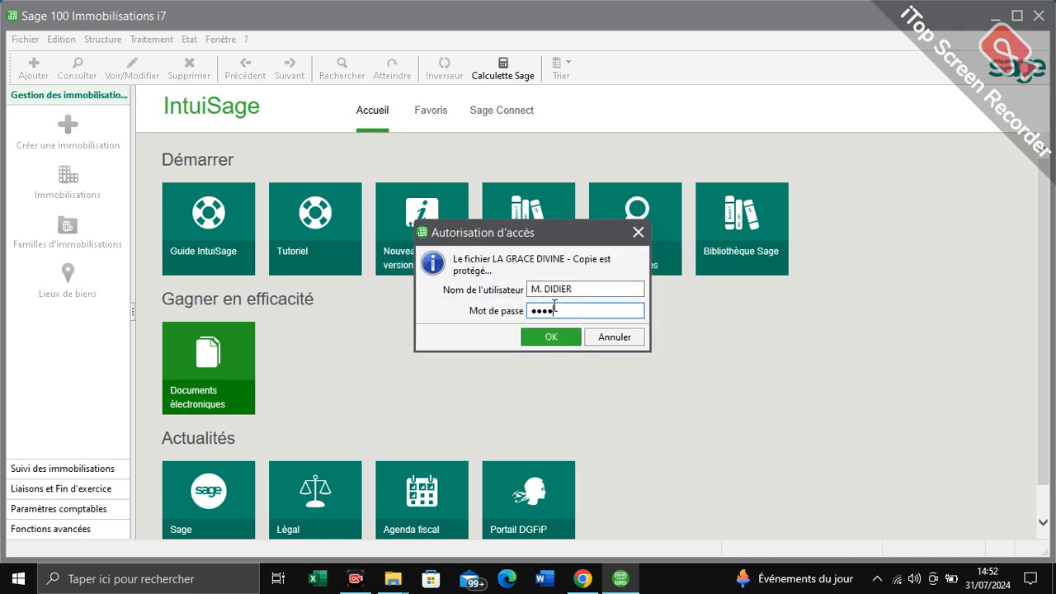
pyautogui.press('Return')
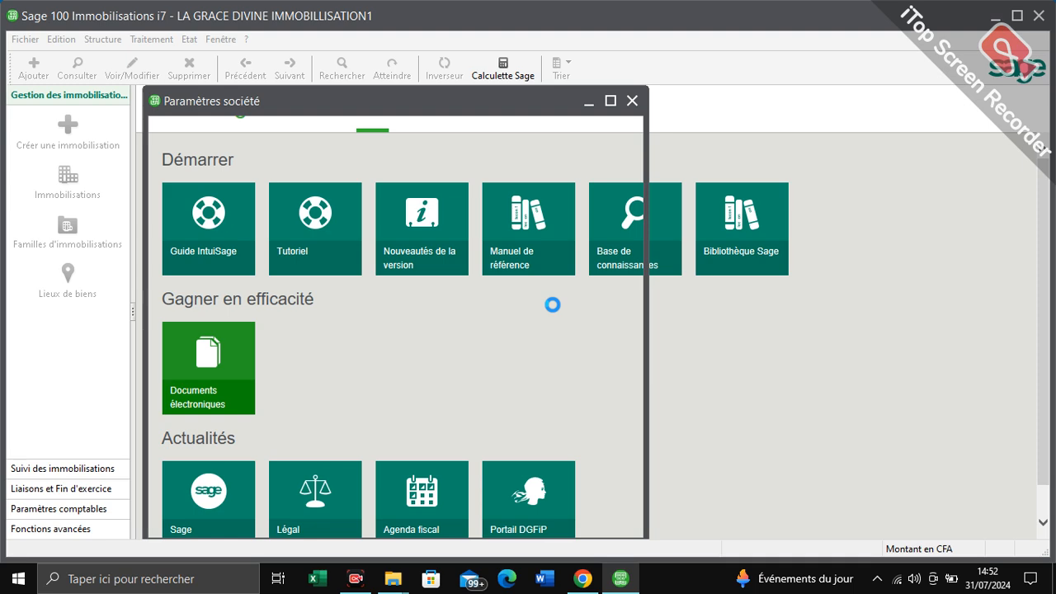